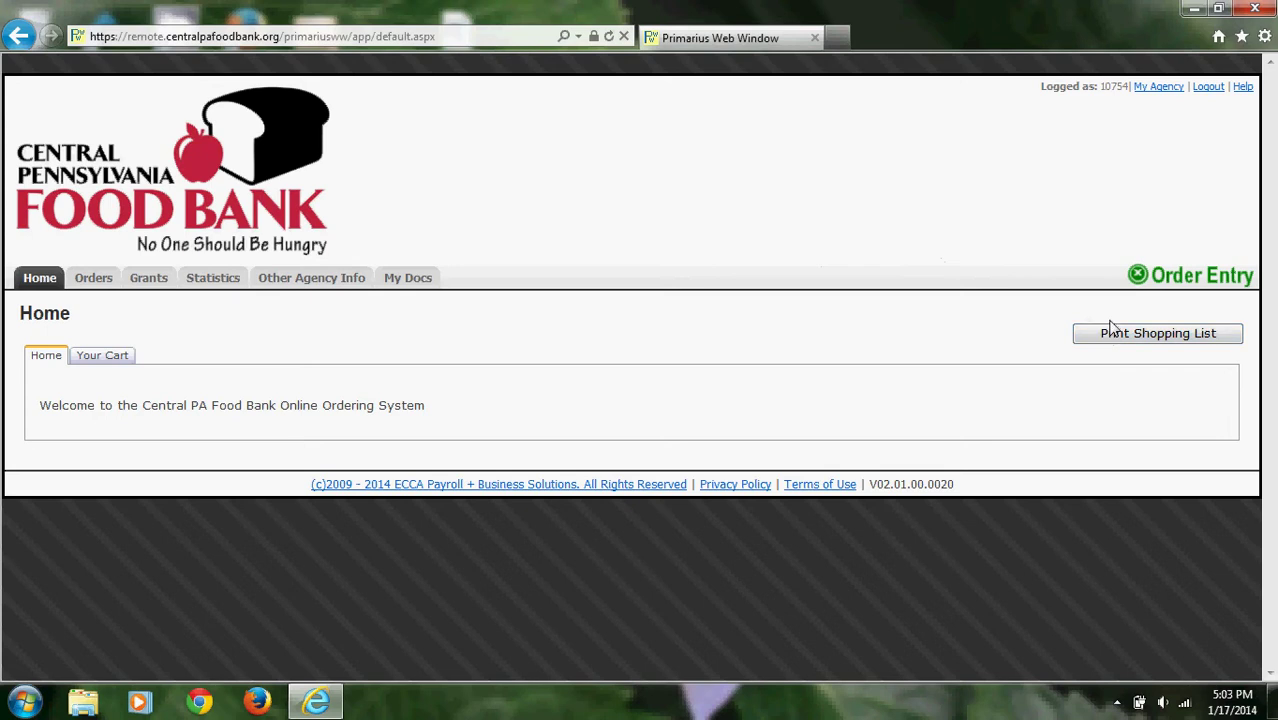
Start a new order with pickup on January 24 at 11:30 AM - 11:45 AM, and confirm shipping options.
left_click(1165, 292)
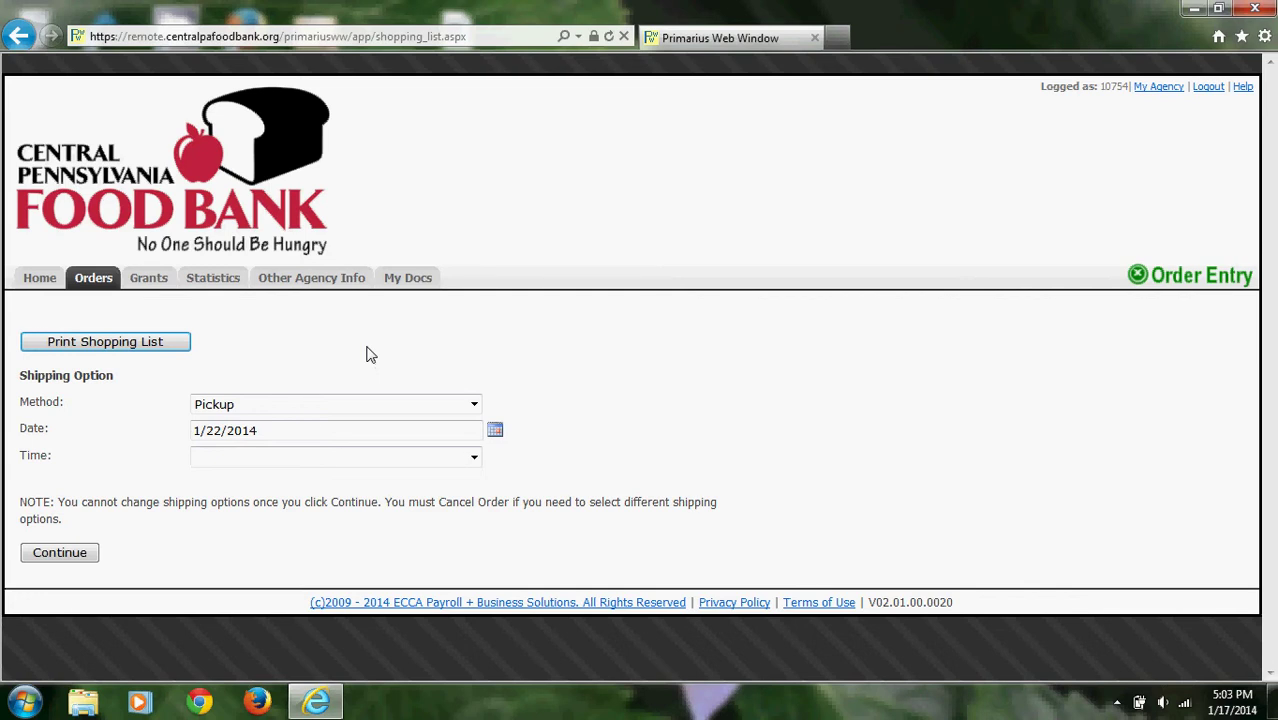
left_click(495, 431)
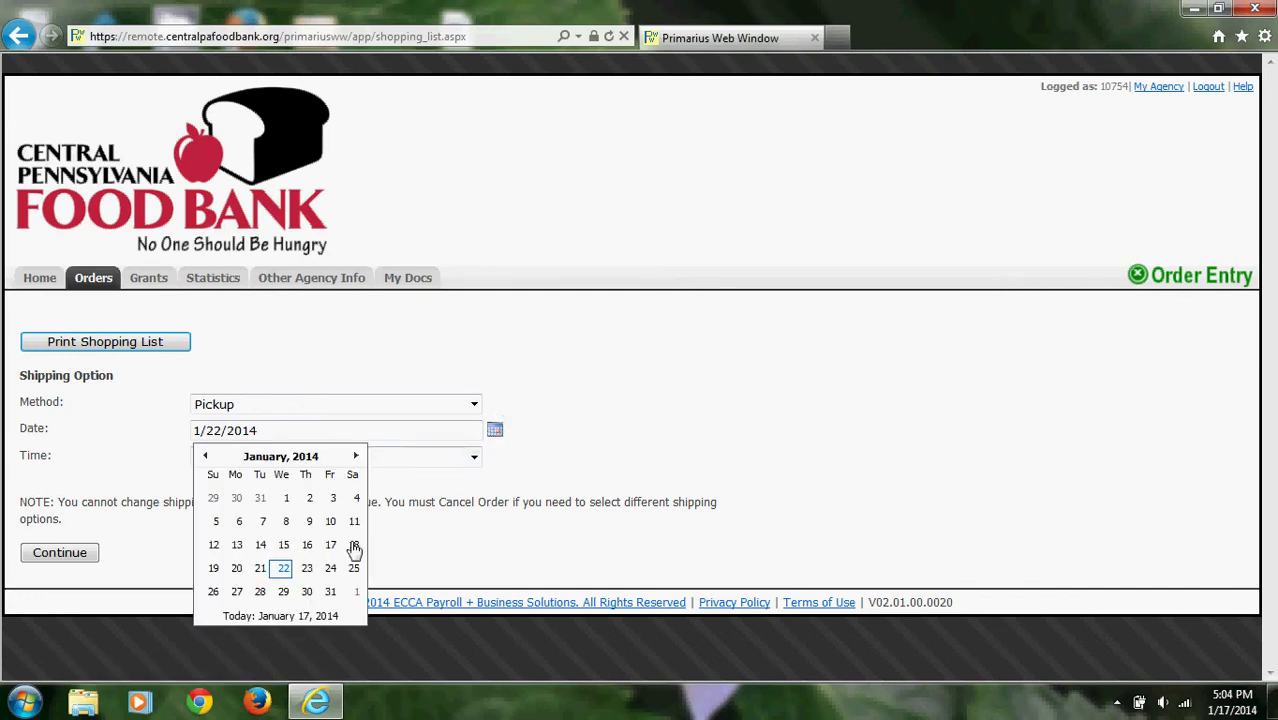
left_click(330, 568)
left_click(436, 462)
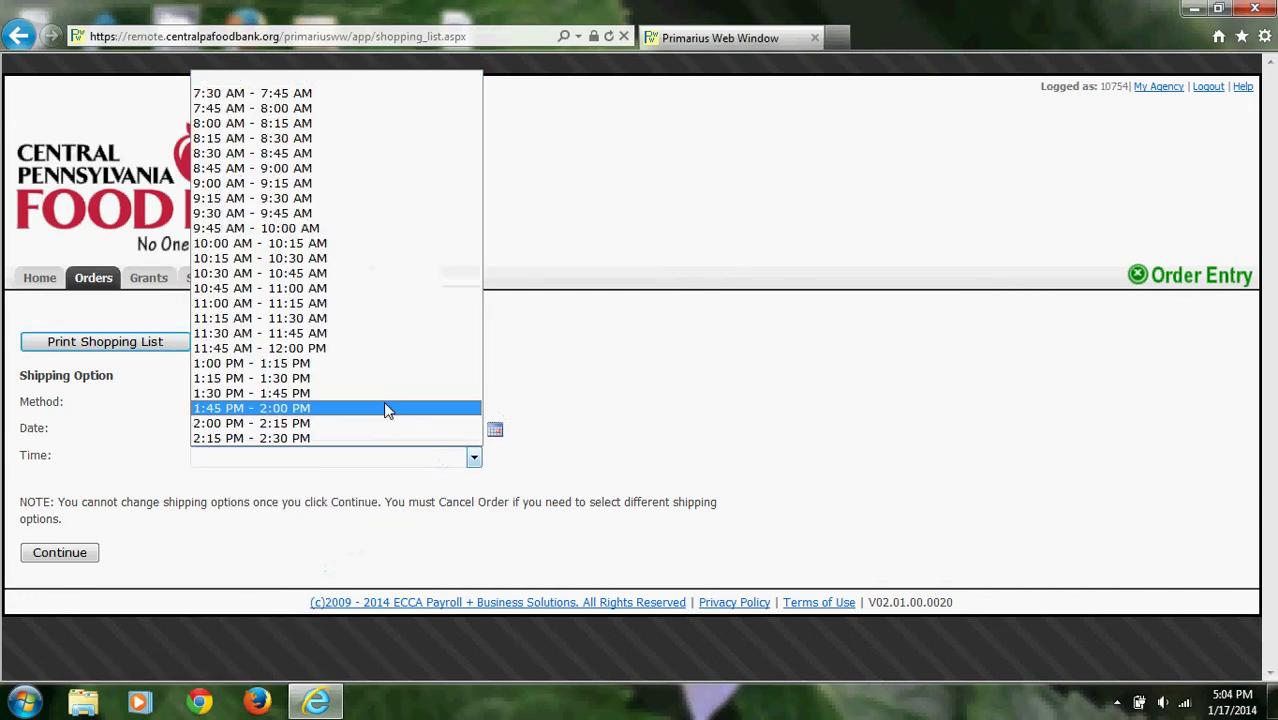
left_click(325, 335)
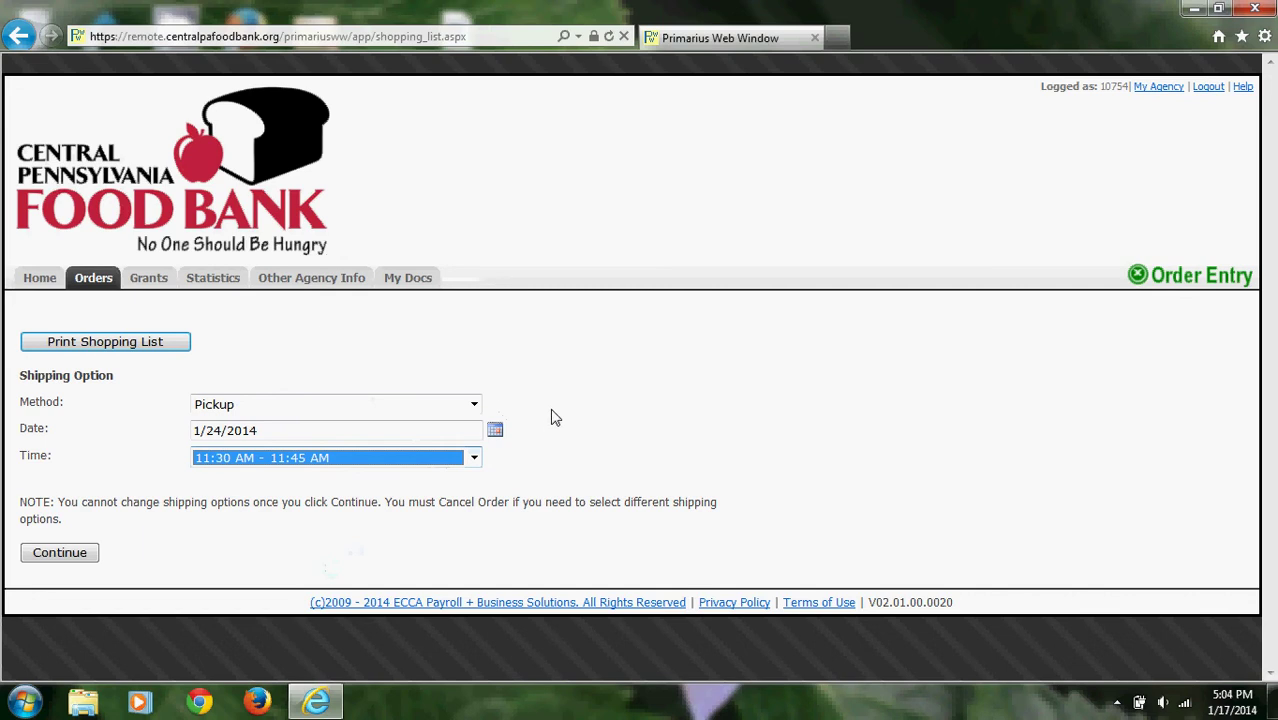
left_click(82, 554)
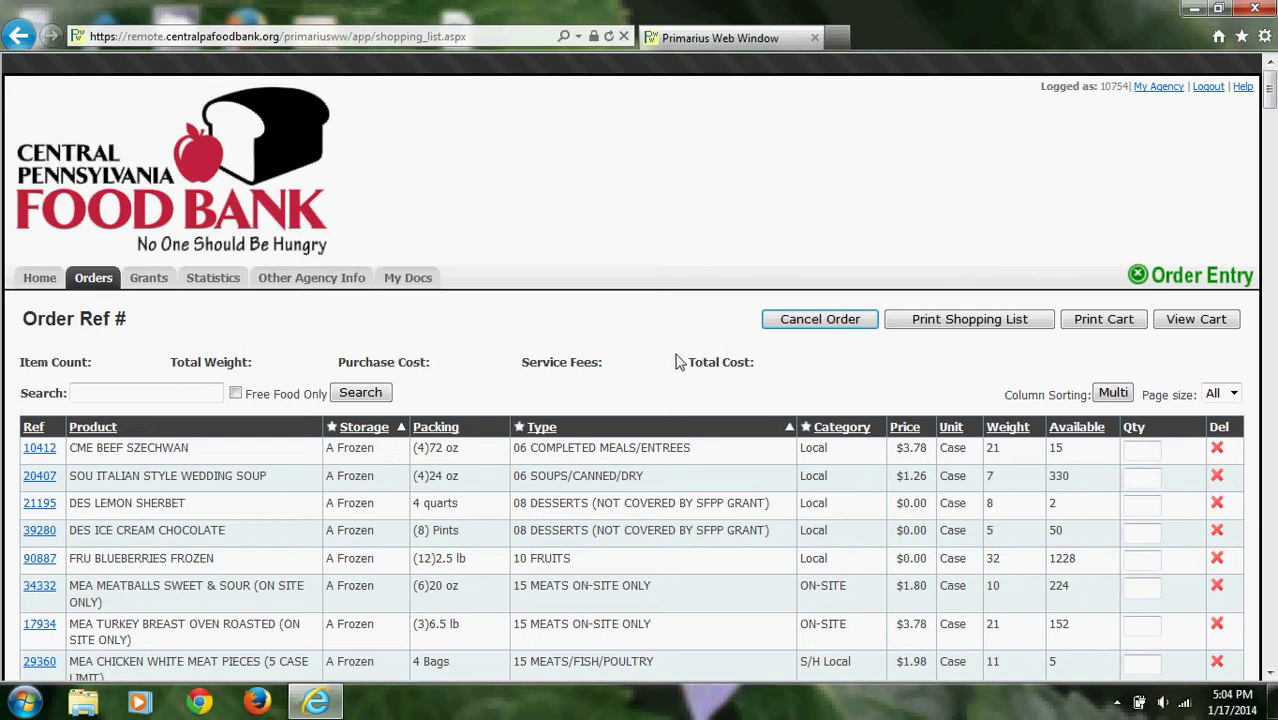
Enter quantity 3 for CME beef szechwan and 9 for wedding soup.
left_click(1146, 451)
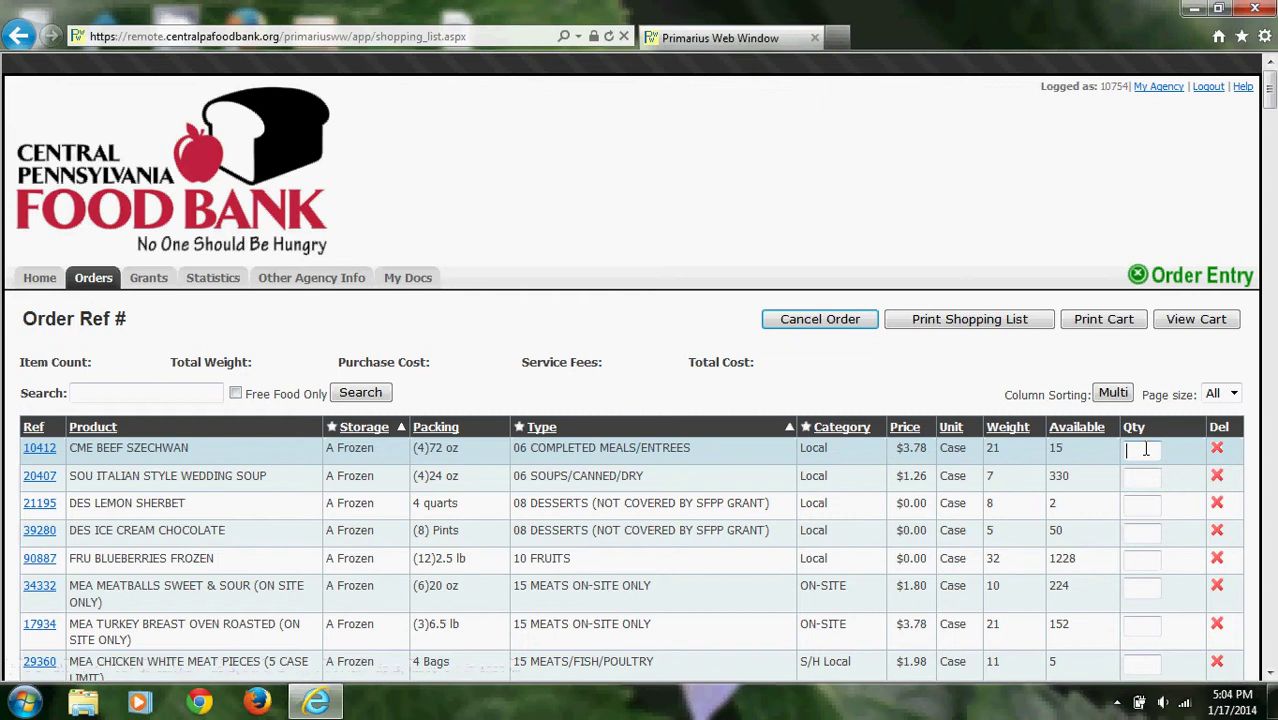
type("3")
key("Tab")
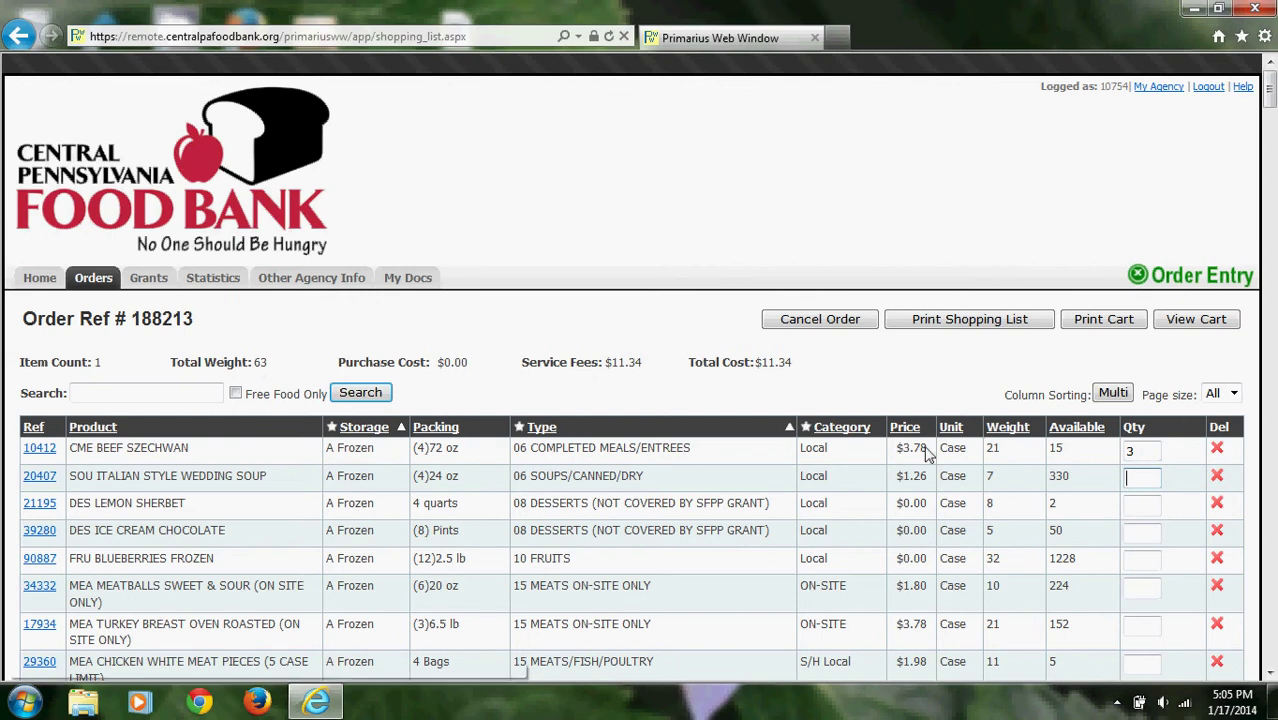
left_click(1148, 484)
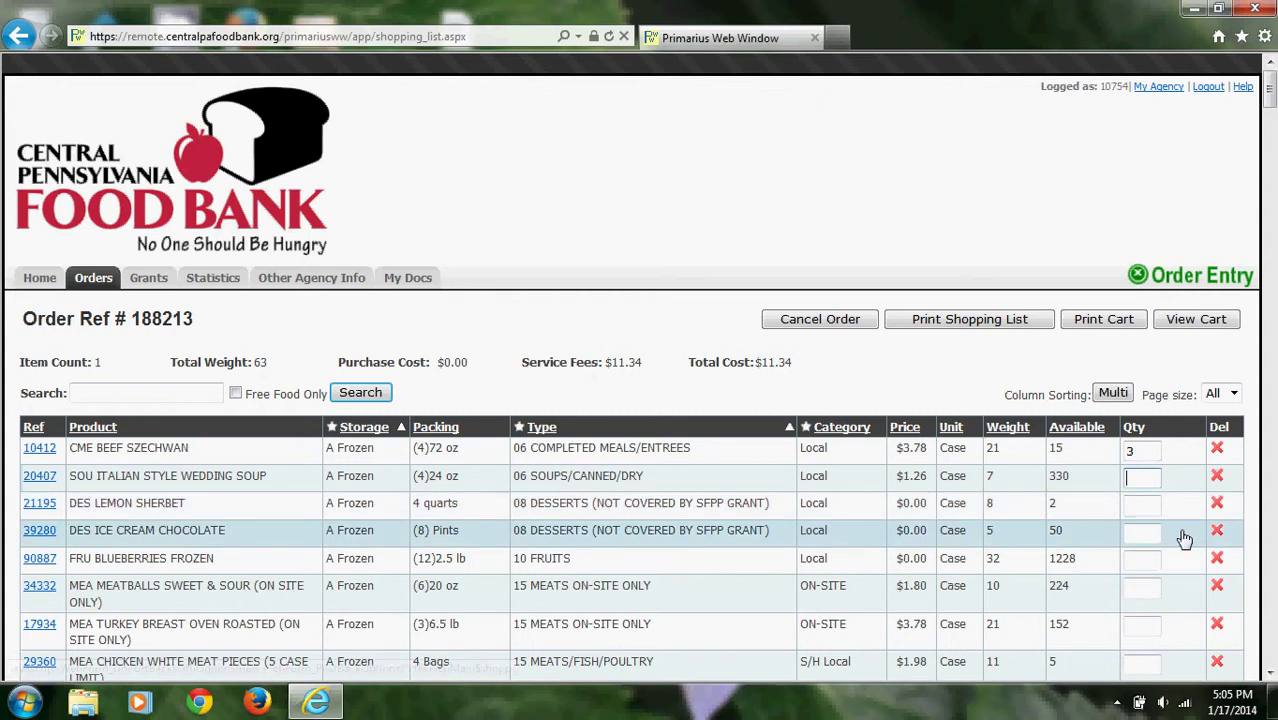
type("9")
key("Tab")
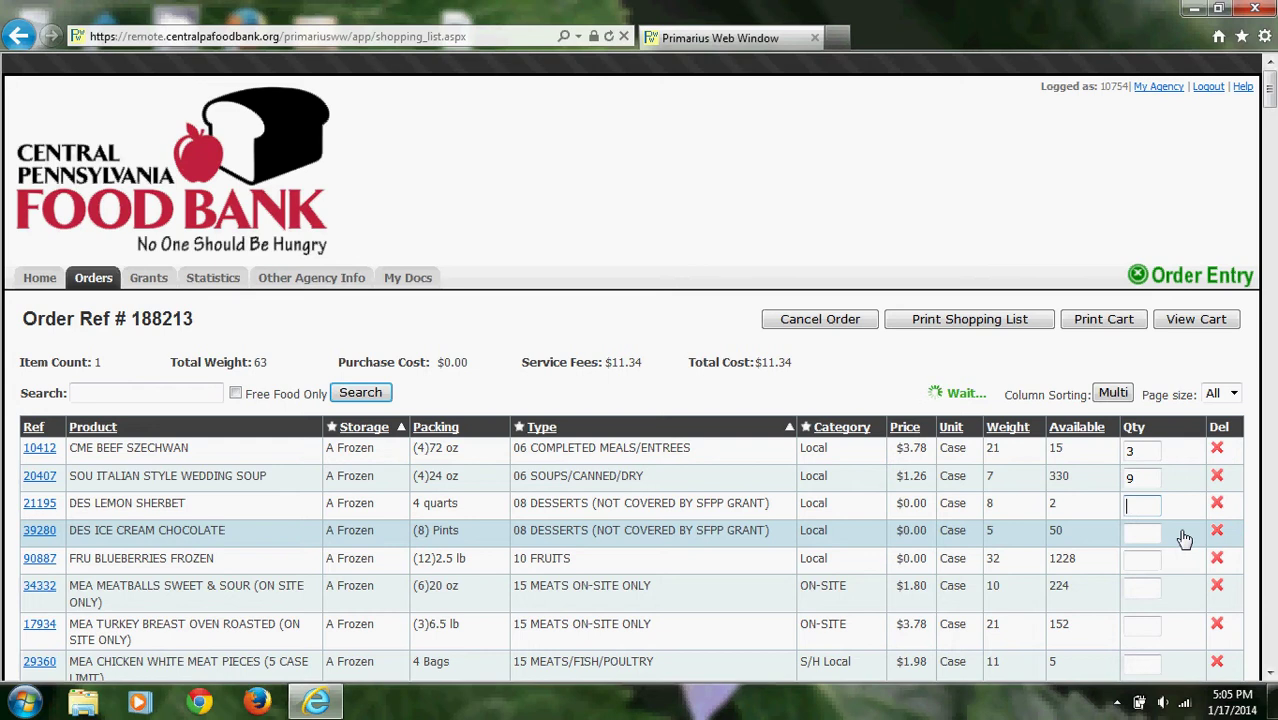
Skip the lemon sherbet; order 3 chocolate ice cream, 9 frozen blueberries and 4 sweet & sour meatballs.
key("Tab")
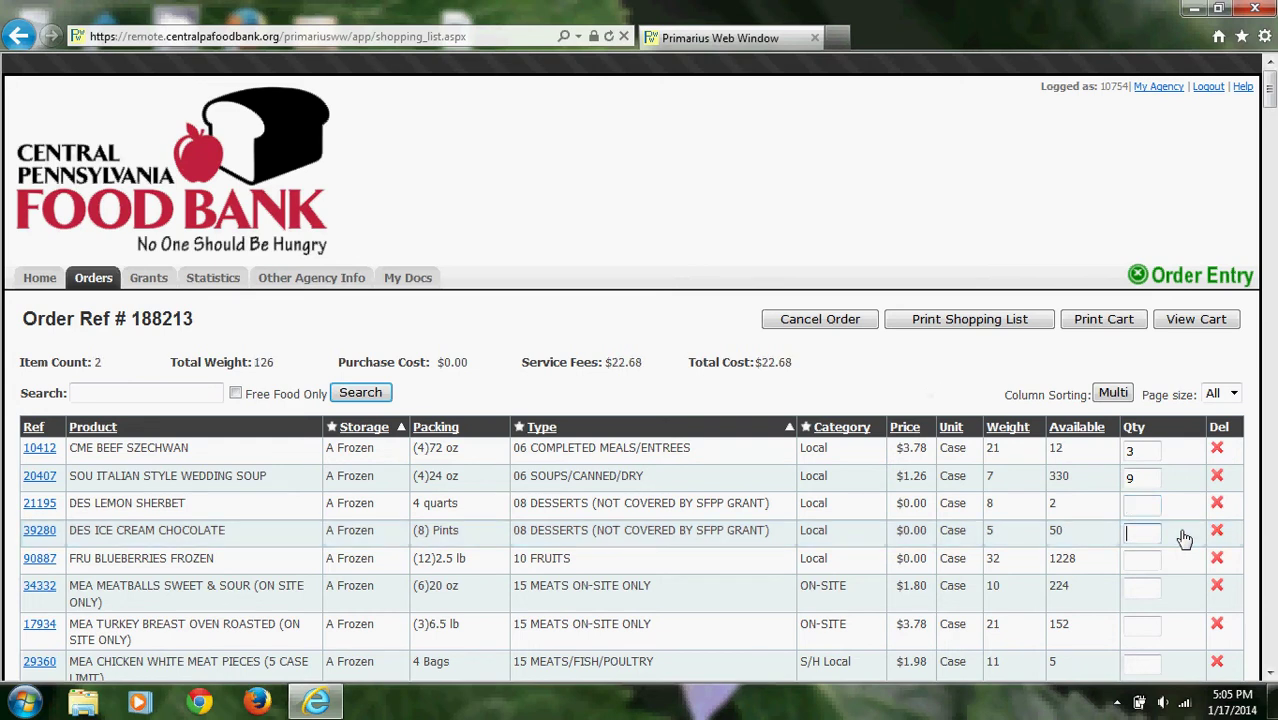
type("3")
key("Tab")
type("9")
key("Tab")
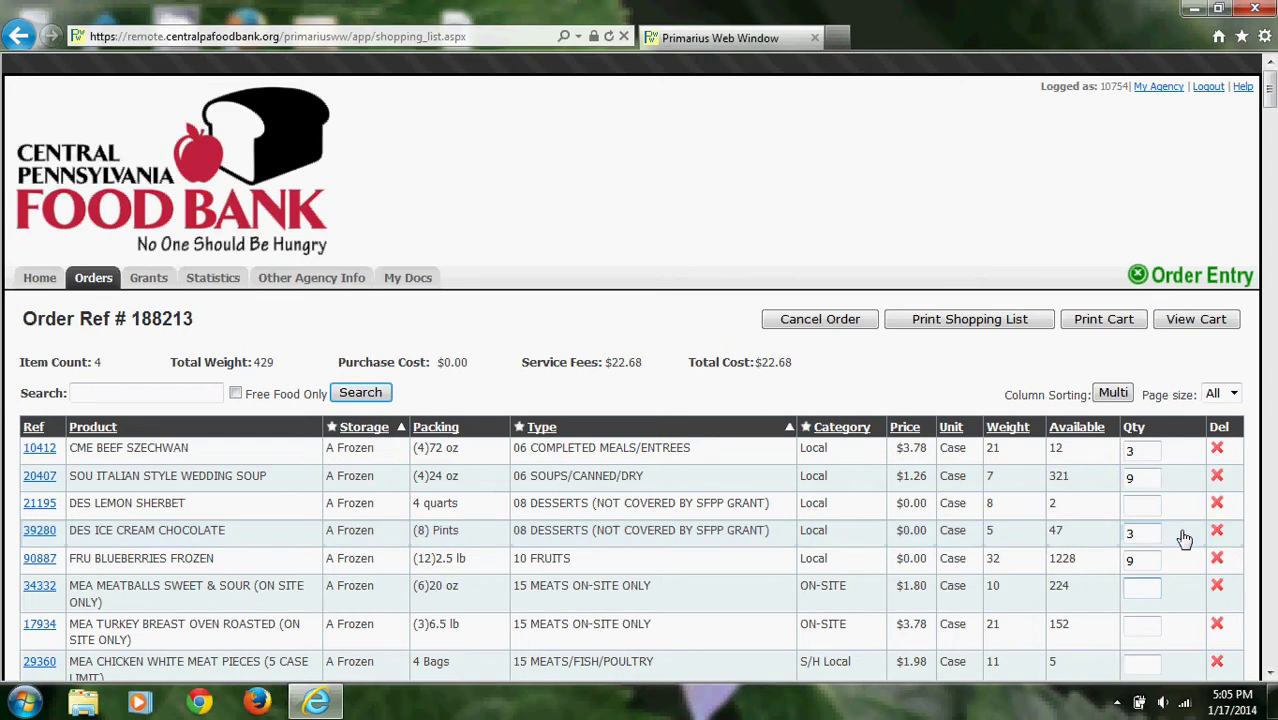
type("4")
key("Tab")
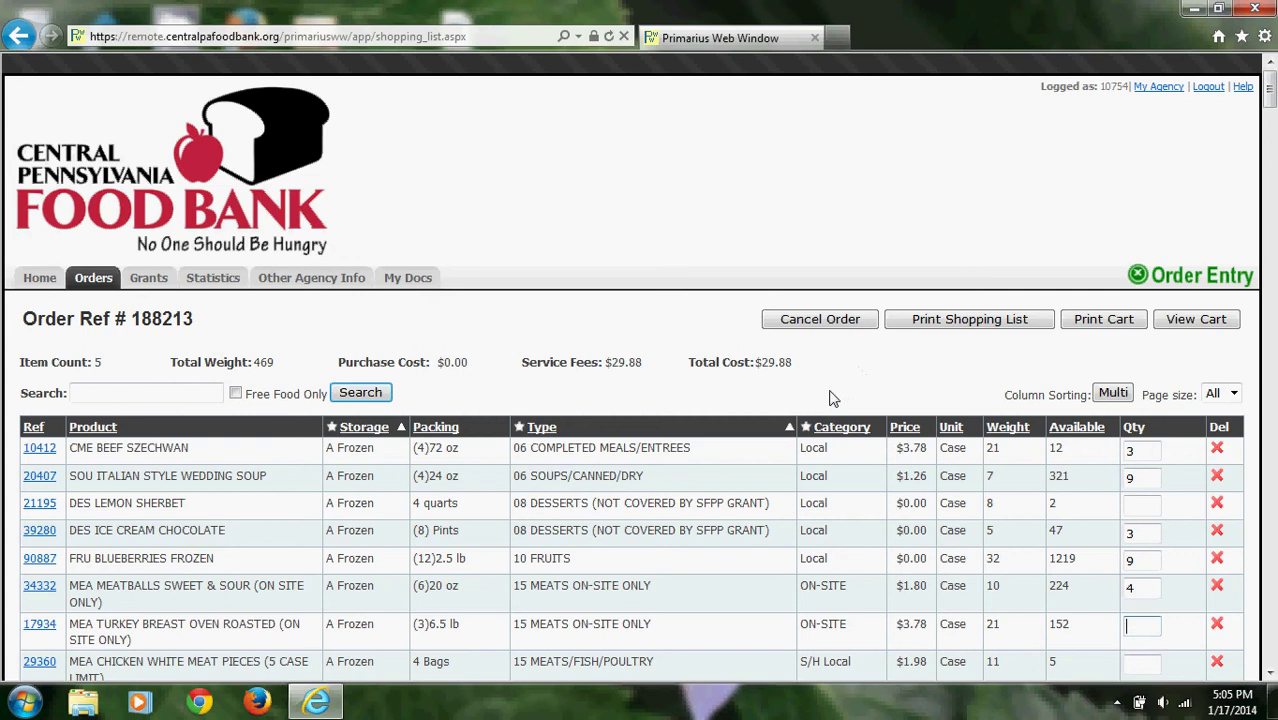
Clear the beef szechwan quantity and delete the wedding soup row, leaving a $7.20 total.
left_click(1145, 451)
key("BackSpace")
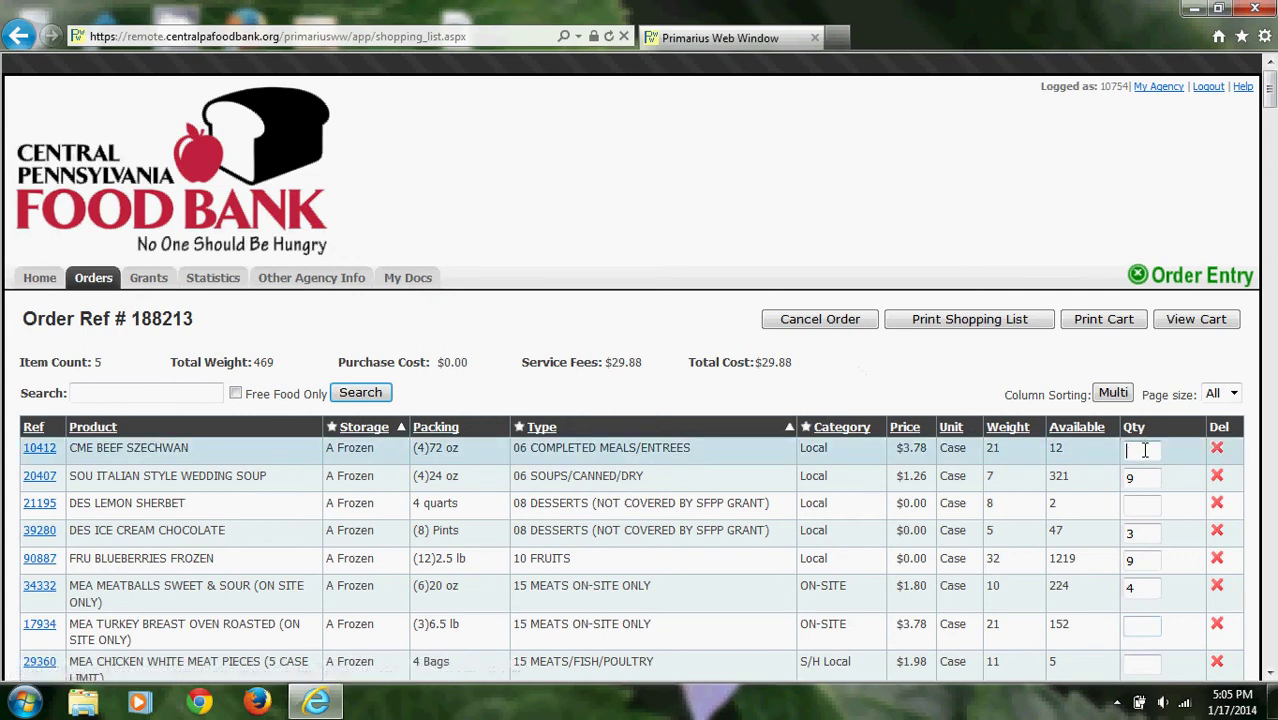
key("Tab")
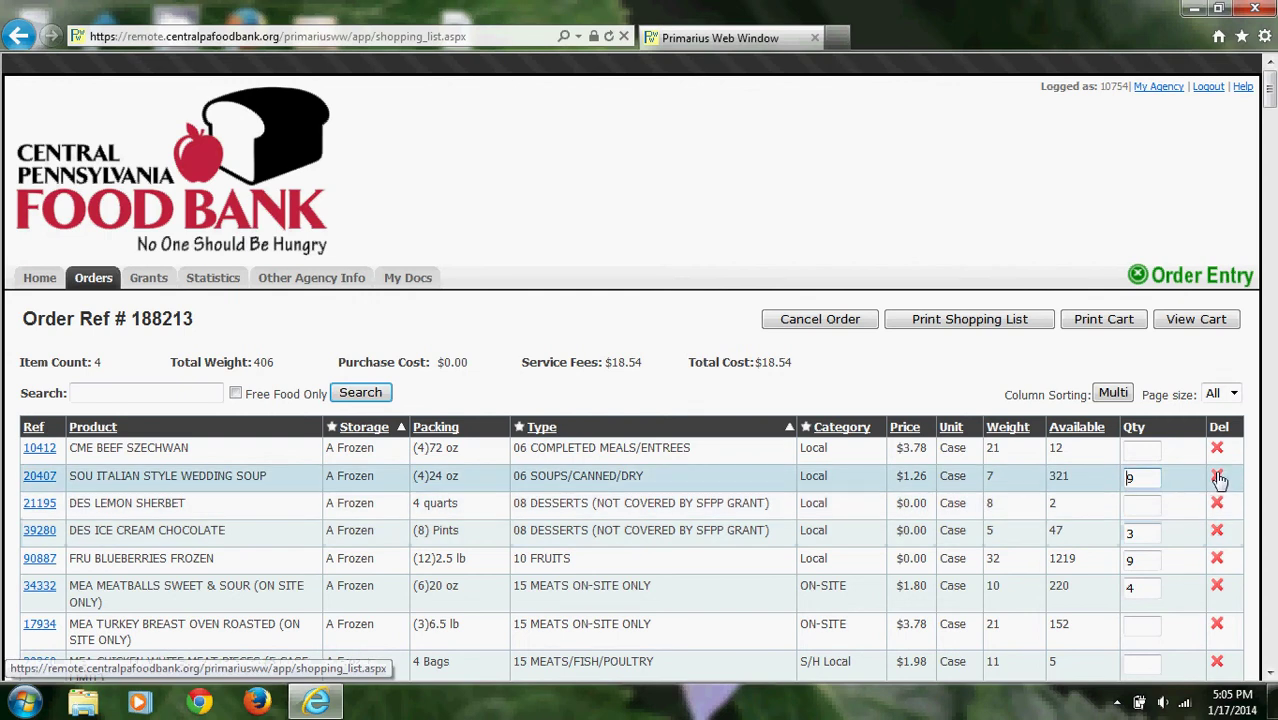
left_click(1218, 478)
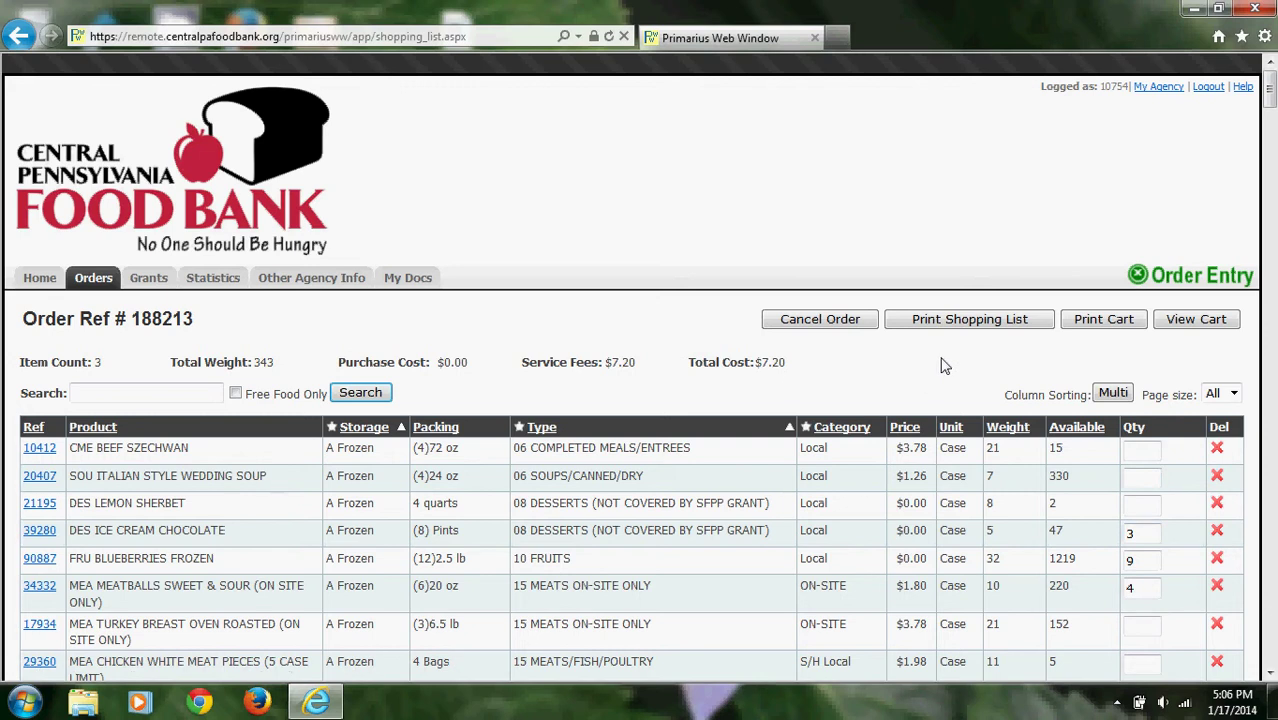
Open the cart to review the 1/24/2014 11:30 AM pickup and the three ordered items.
scroll(940, 366, "down", 1)
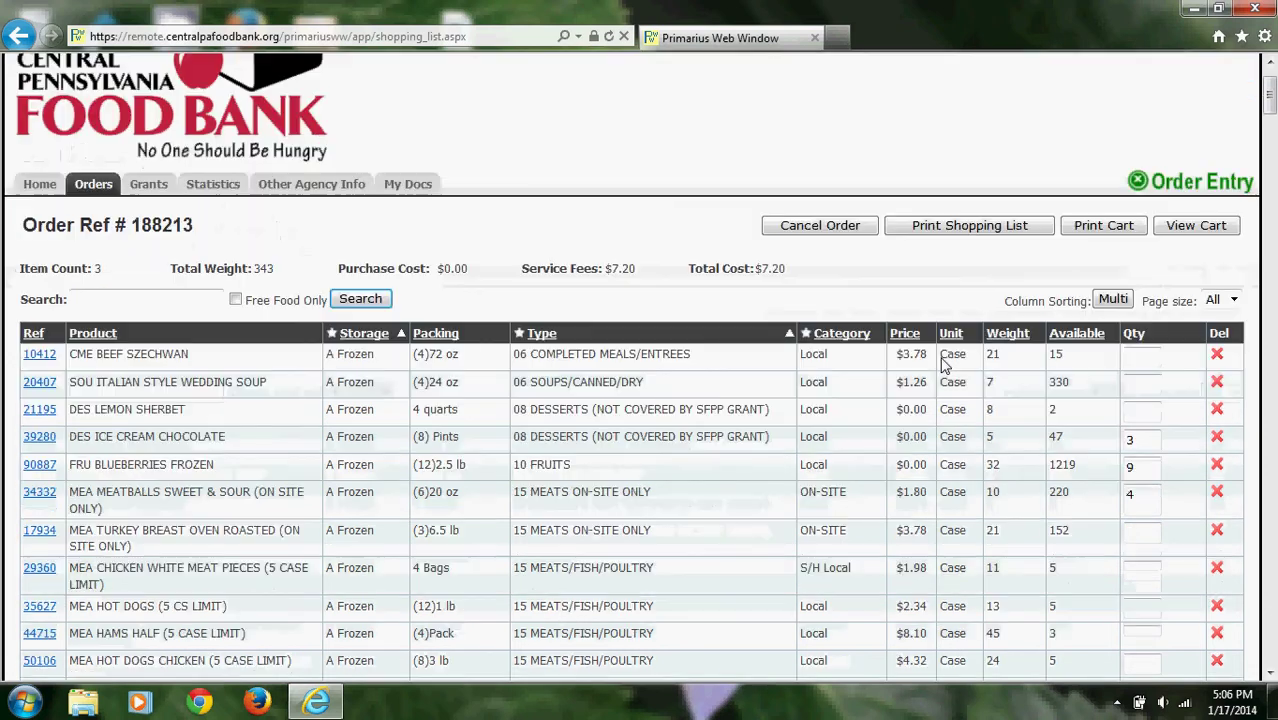
left_click(1192, 229)
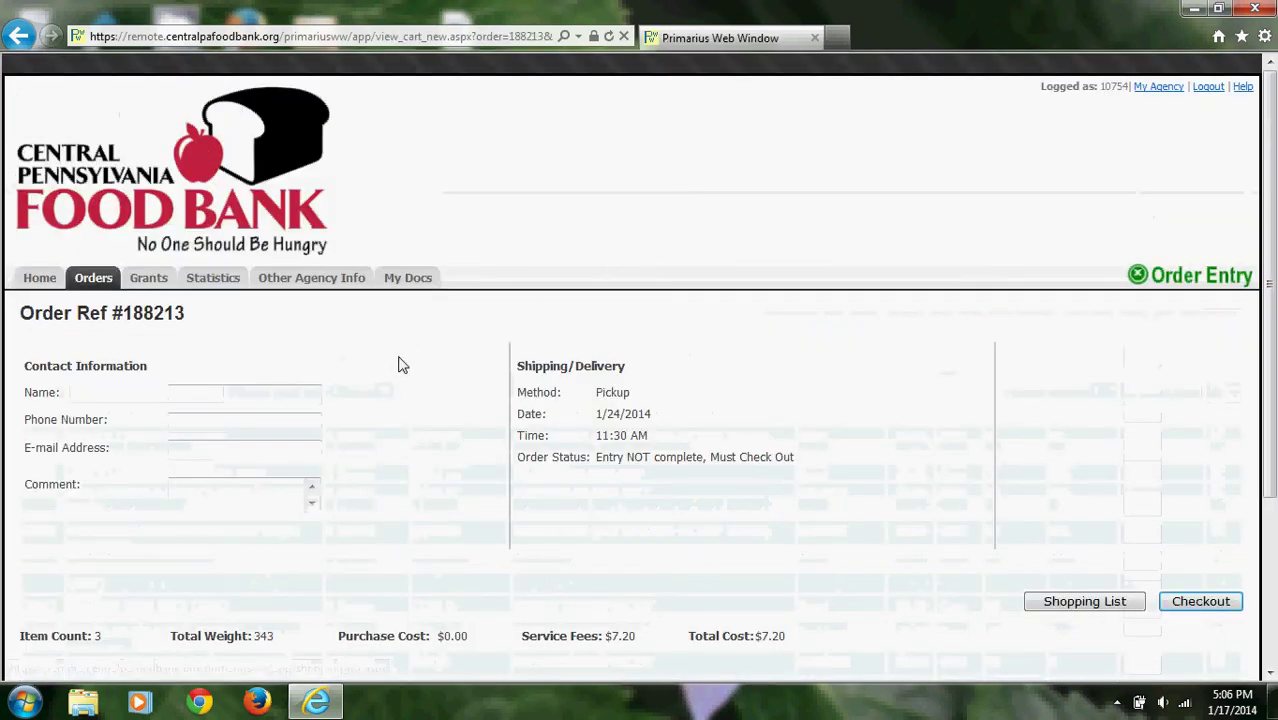
scroll(414, 360, "down", 1)
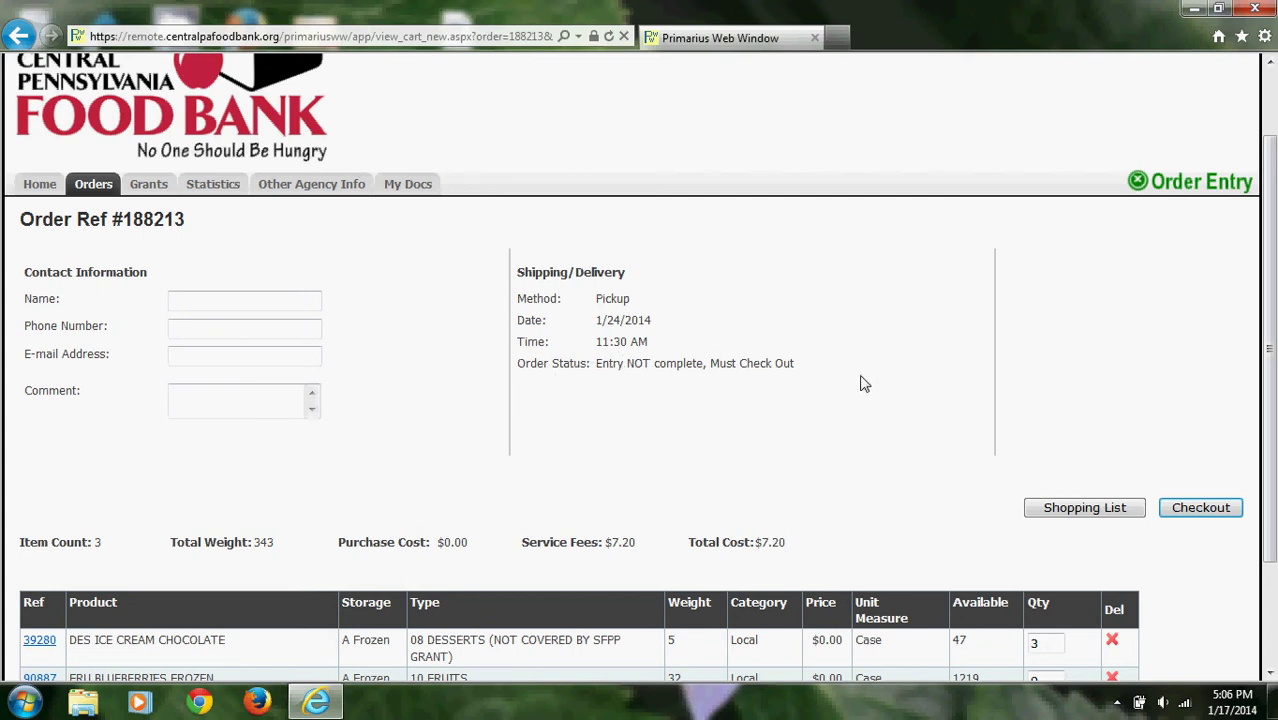
Enter the contact's full name, phone number and e-mail address in the order contact fields.
left_click(241, 302)
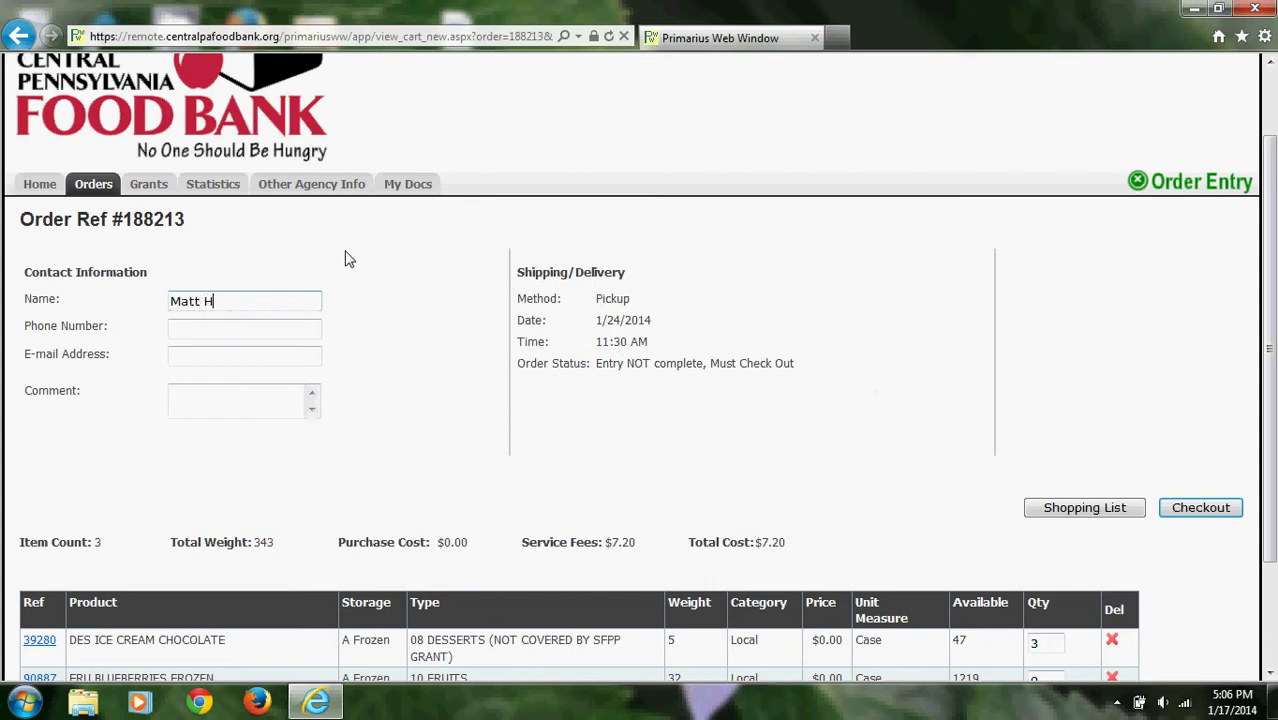
key("Tab")
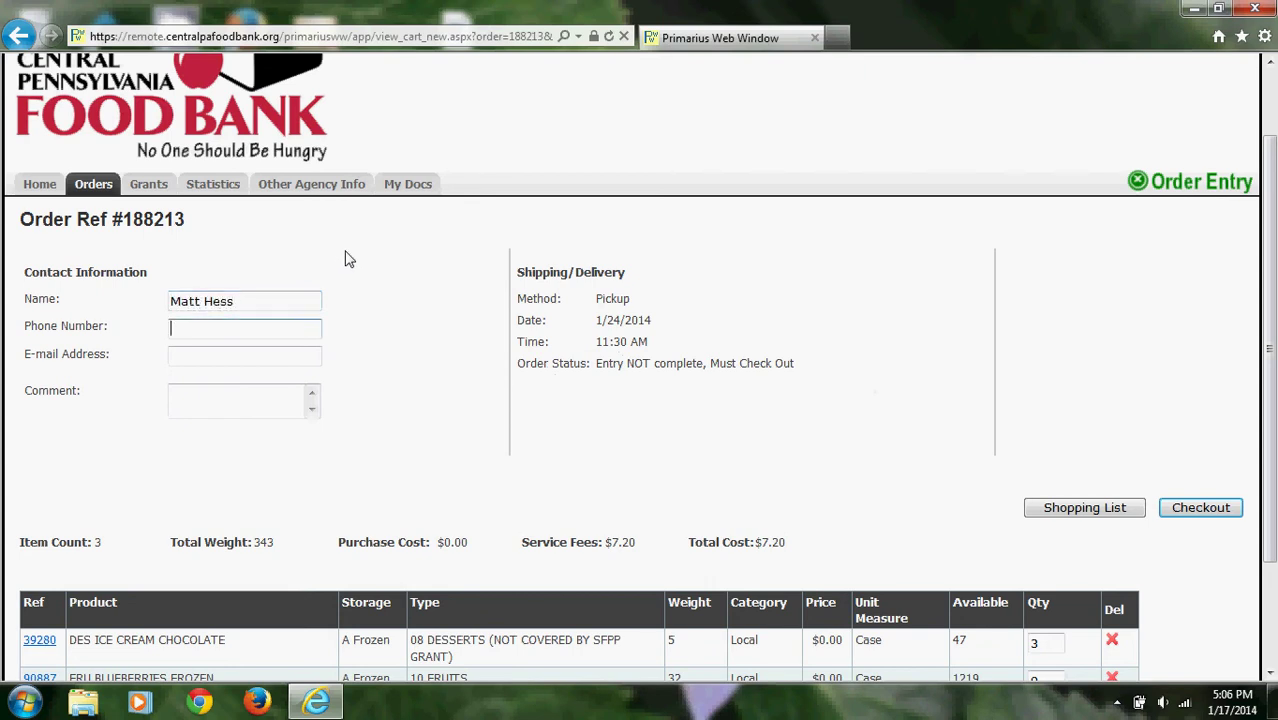
key("Tab")
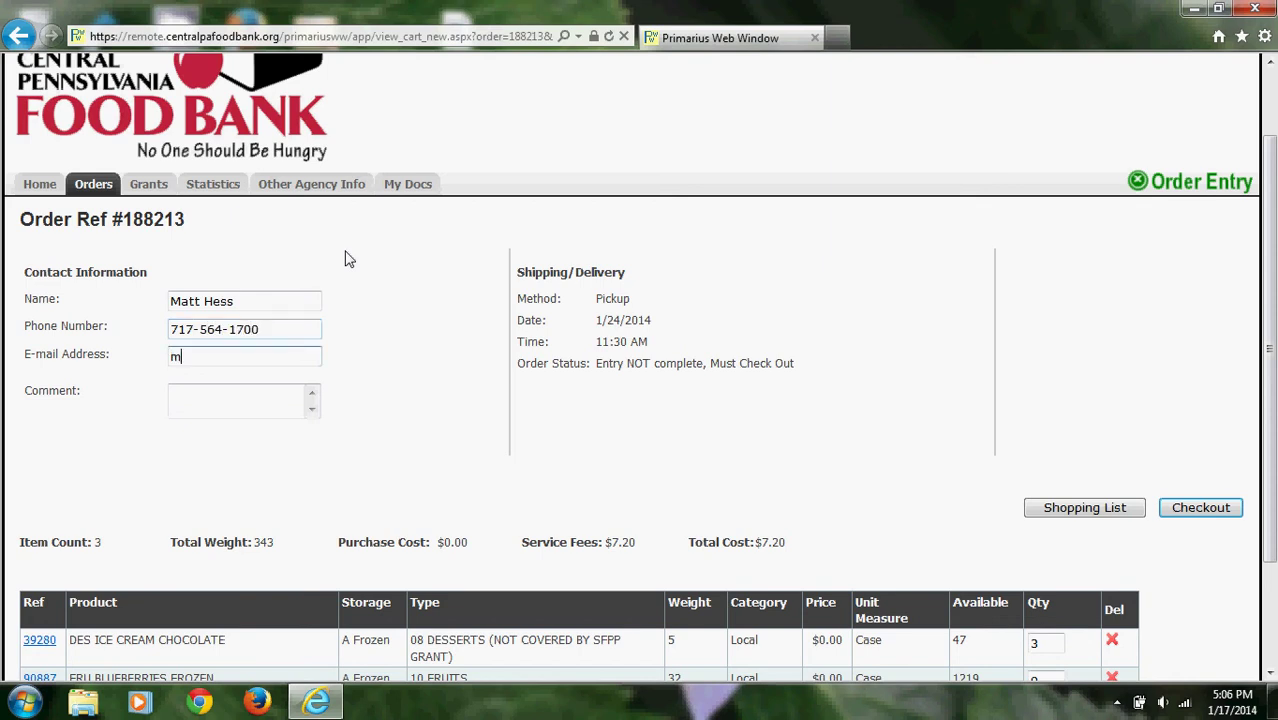
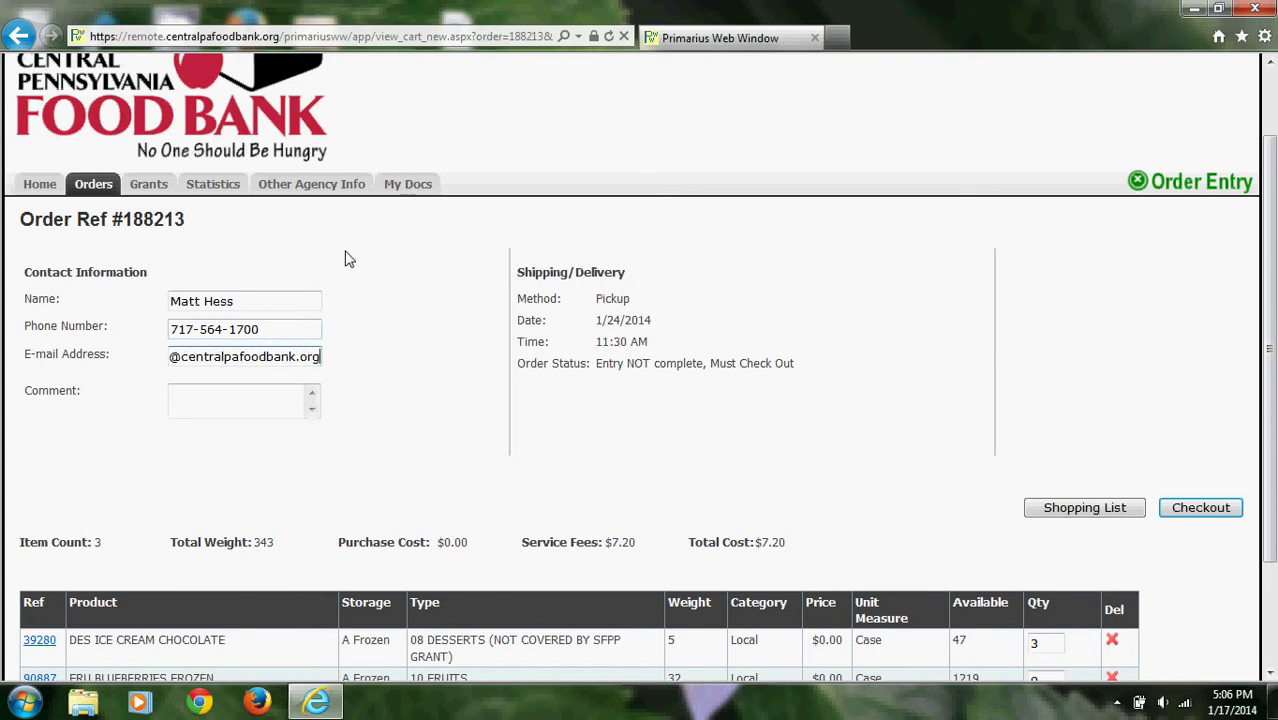
key("Tab")
Delete the MEA sweet & sour meatballs row, leaving ice cream and blueberries in the cart.
scroll(437, 305, "down", 3)
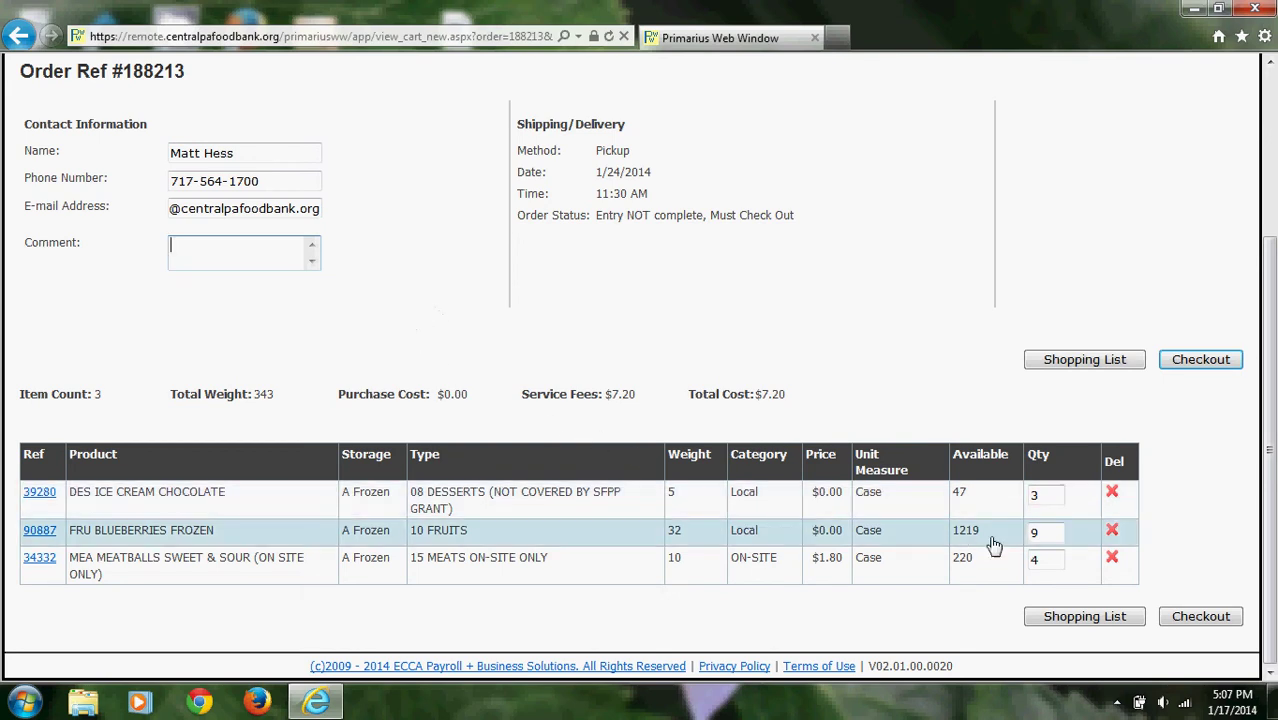
left_click(1112, 562)
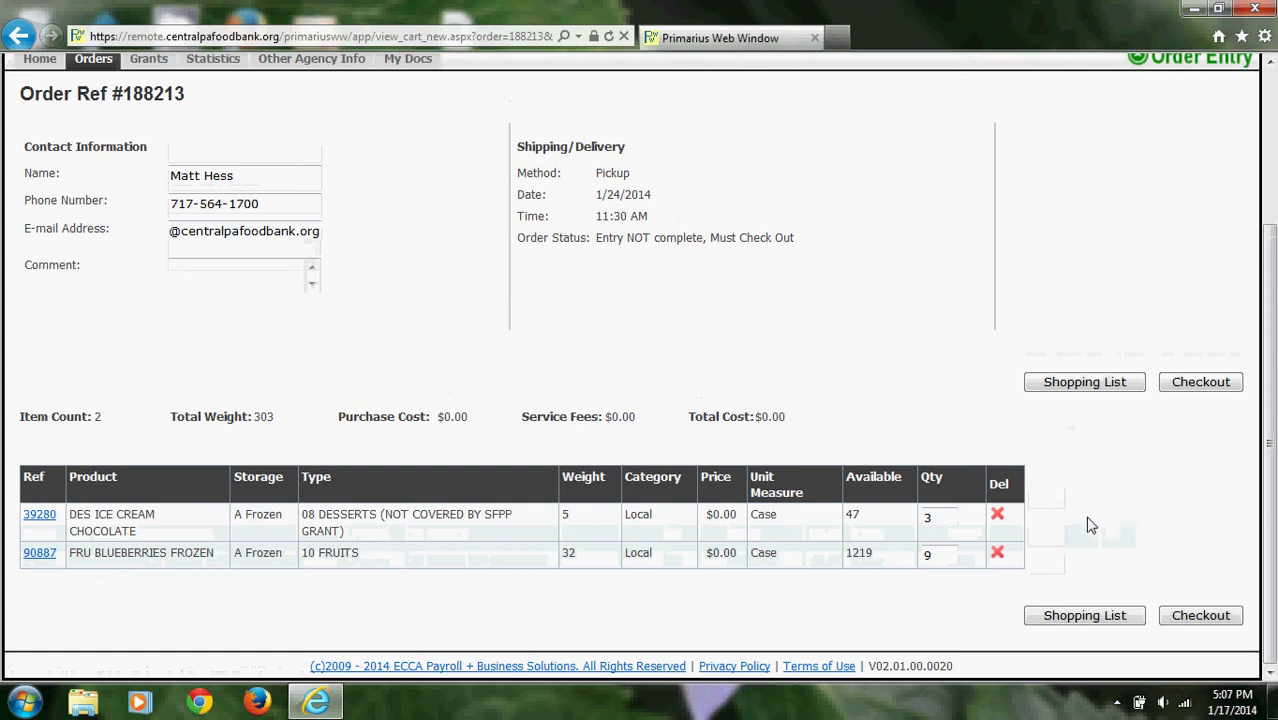
scroll(1091, 525, "up", 2)
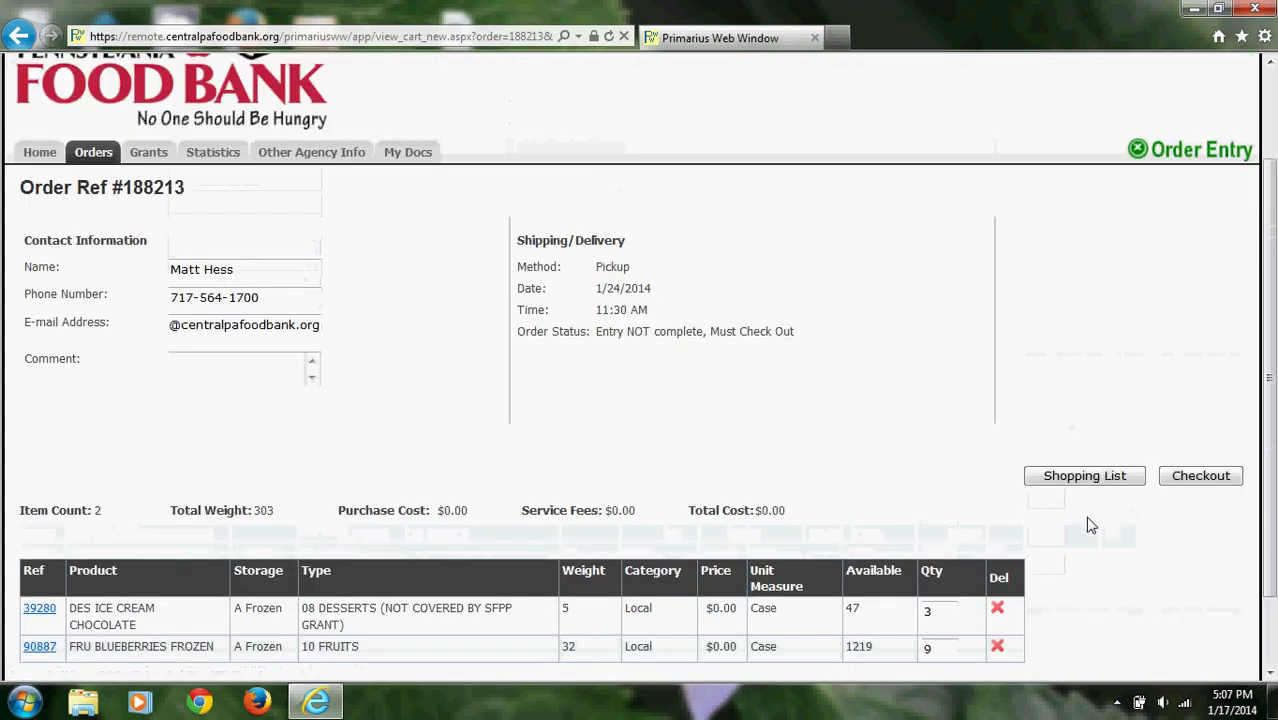
left_click(1190, 480)
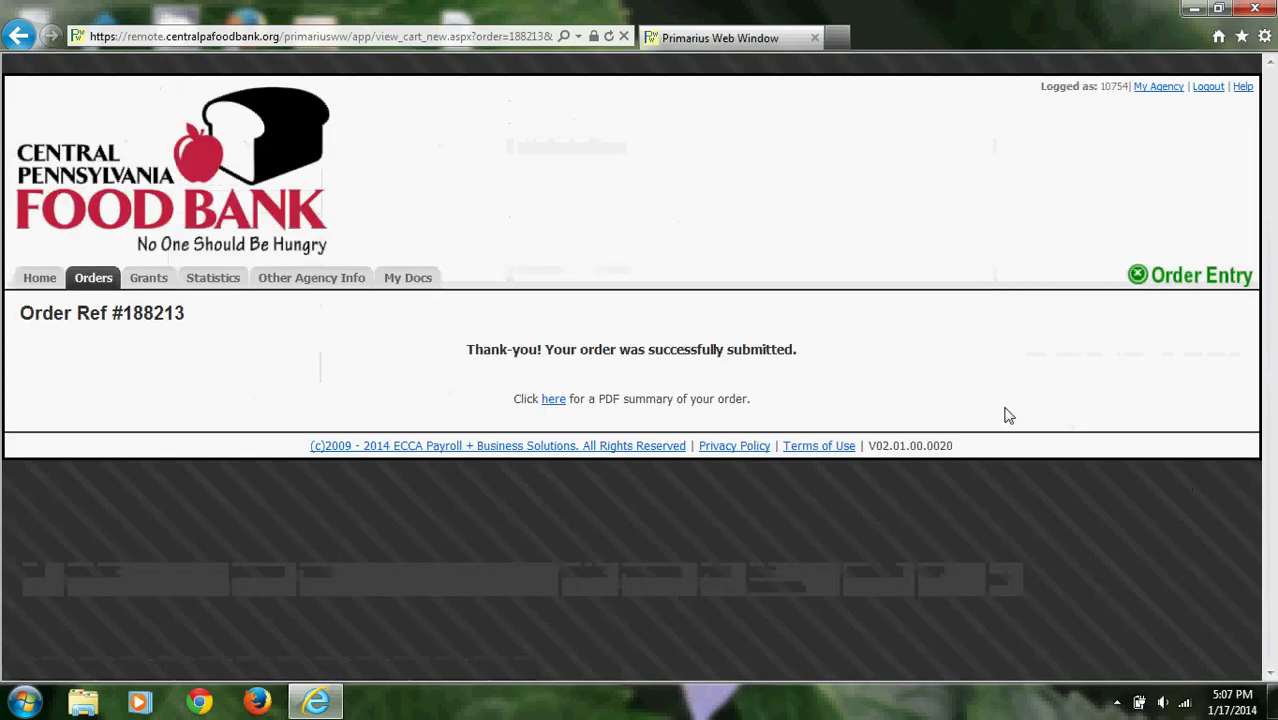